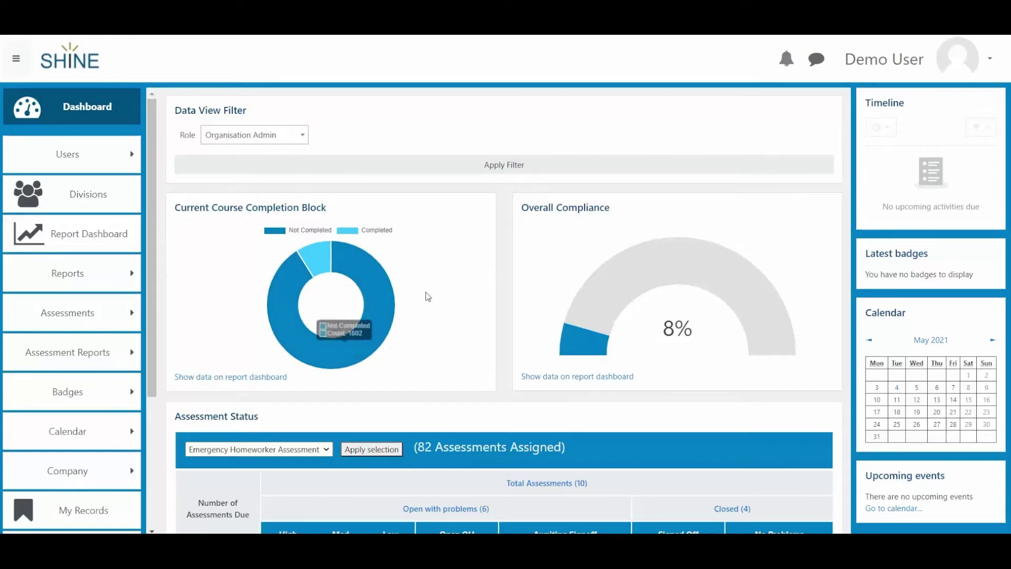
Step: Filter the dashboard data by the Manager role
left_click(304, 136)
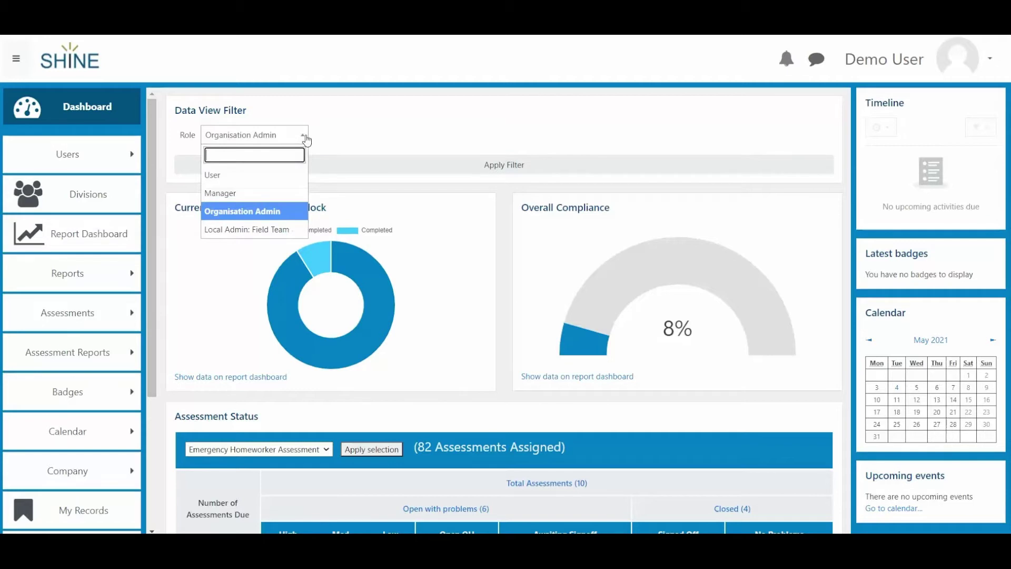
left_click(253, 193)
left_click(468, 173)
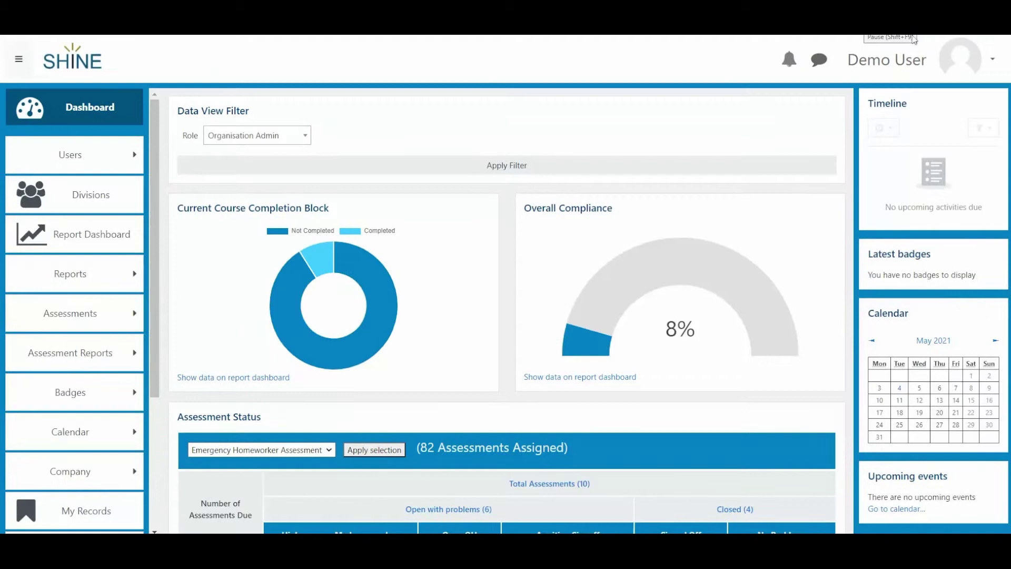
Step: Open the page for assigning courses to a group division from the dashboard's course management tools
scroll(507, 310, "down", 6)
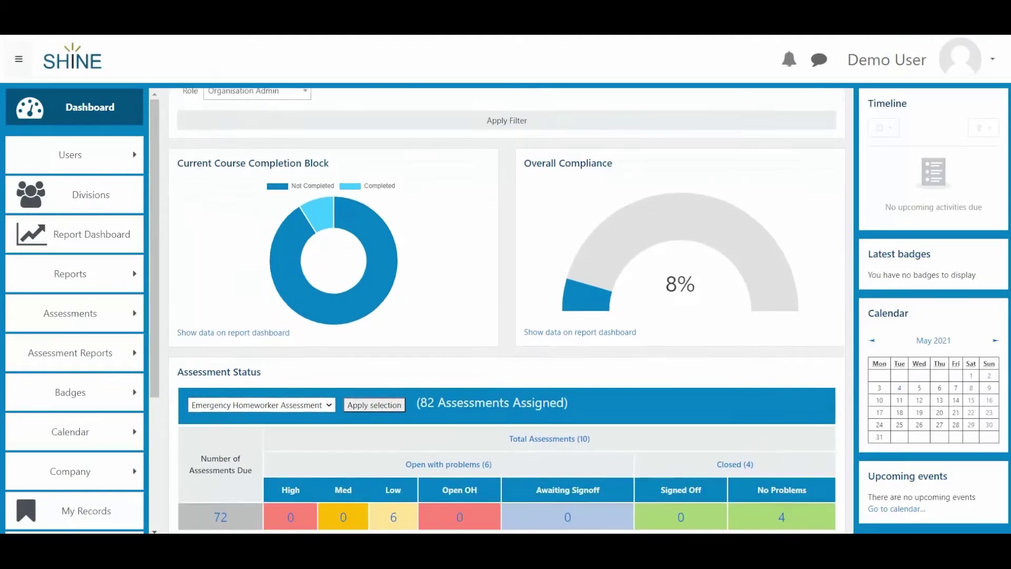
scroll(507, 311, "down", 10)
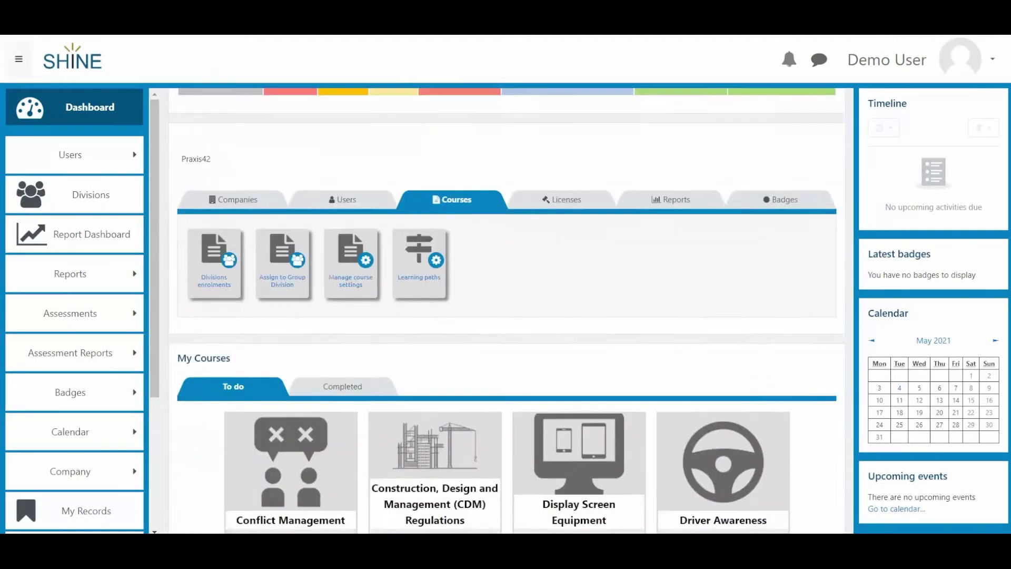
scroll(507, 310, "down", 8)
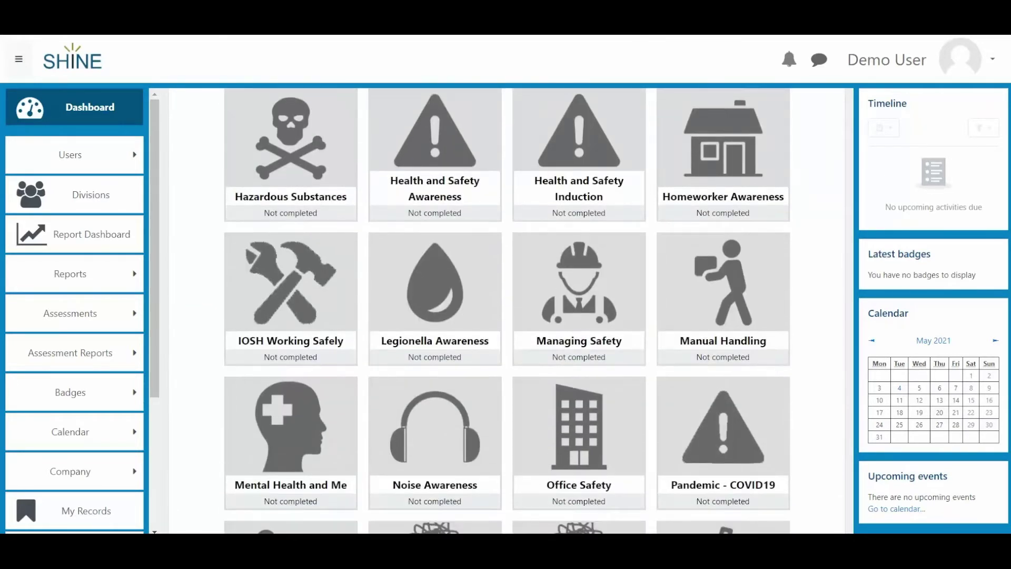
scroll(515, 450, "up", 15)
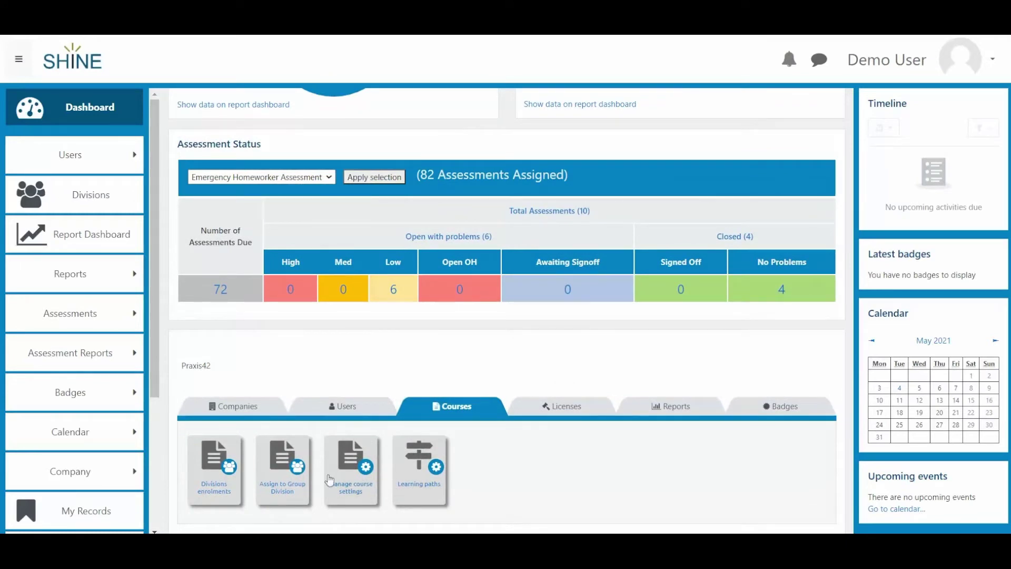
left_click(301, 479)
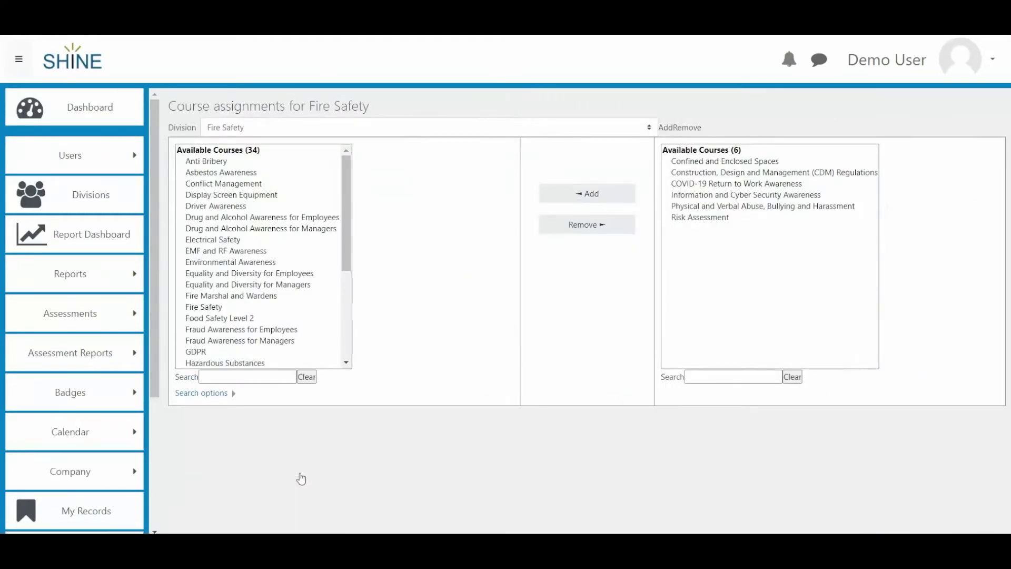
Step: Open the Report Dashboard and examine the course, cohort matching and user cohort filter options
left_click(109, 253)
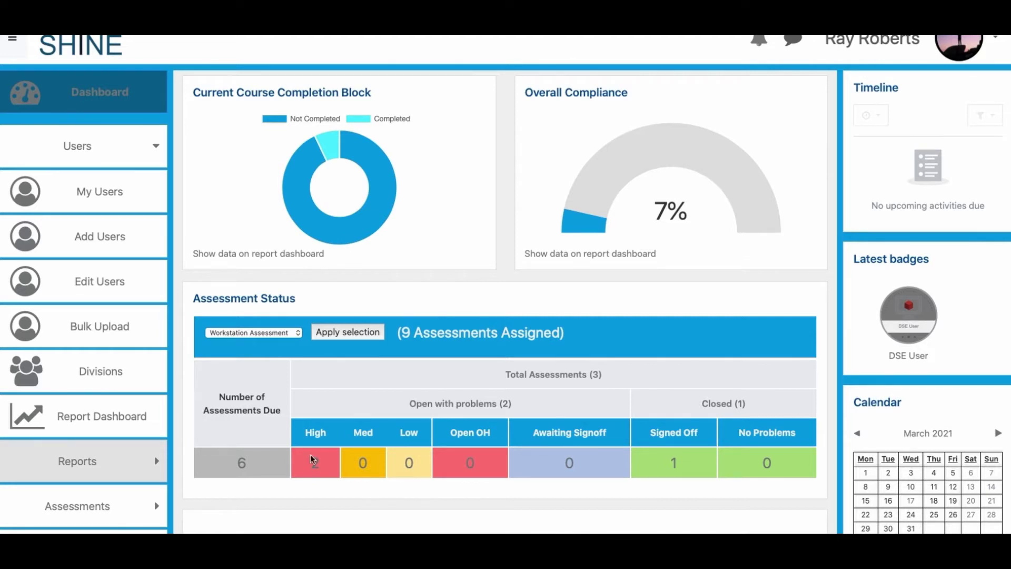
left_click(63, 417)
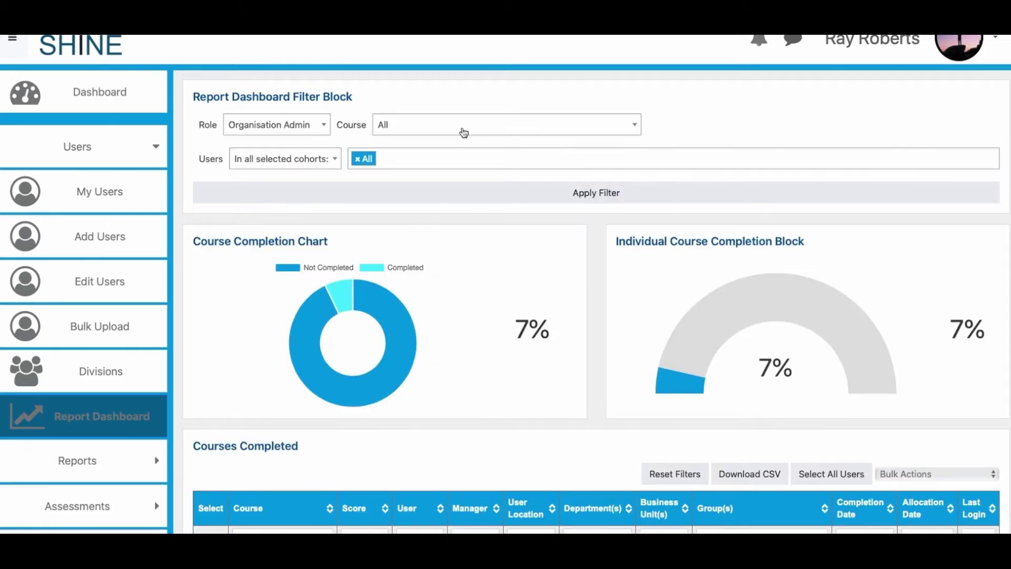
left_click(463, 132)
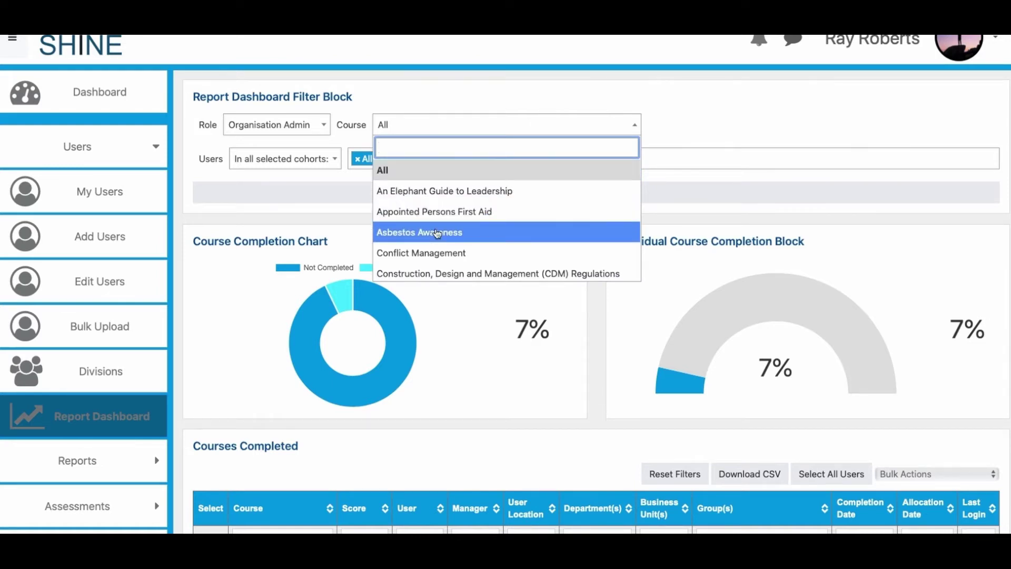
left_click(374, 100)
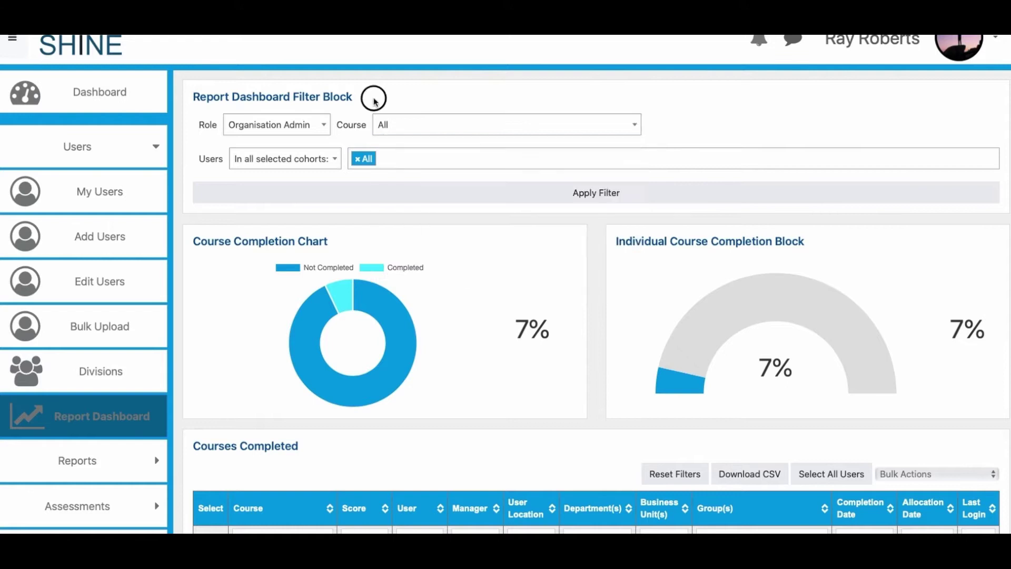
left_click(299, 164)
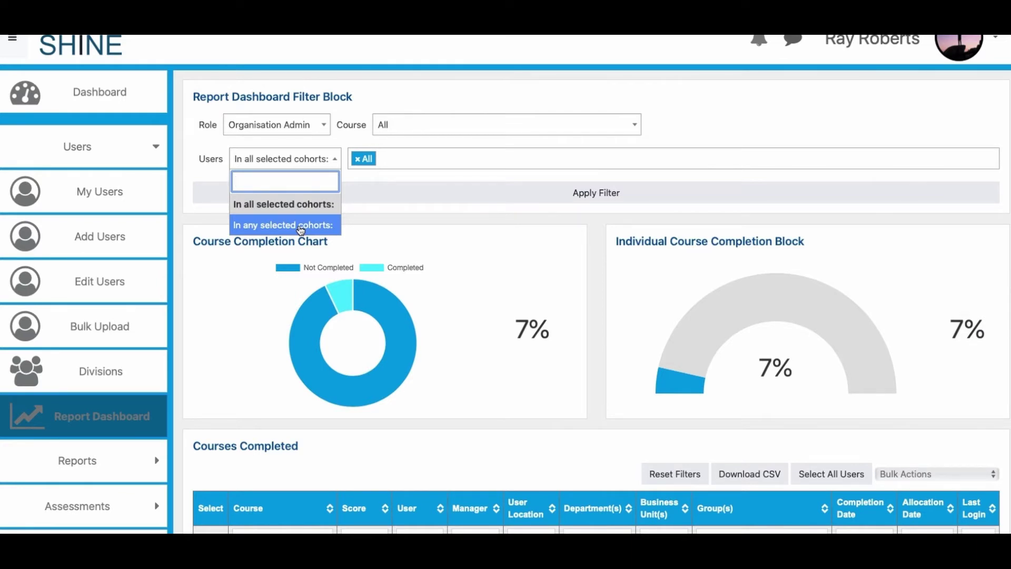
left_click(408, 175)
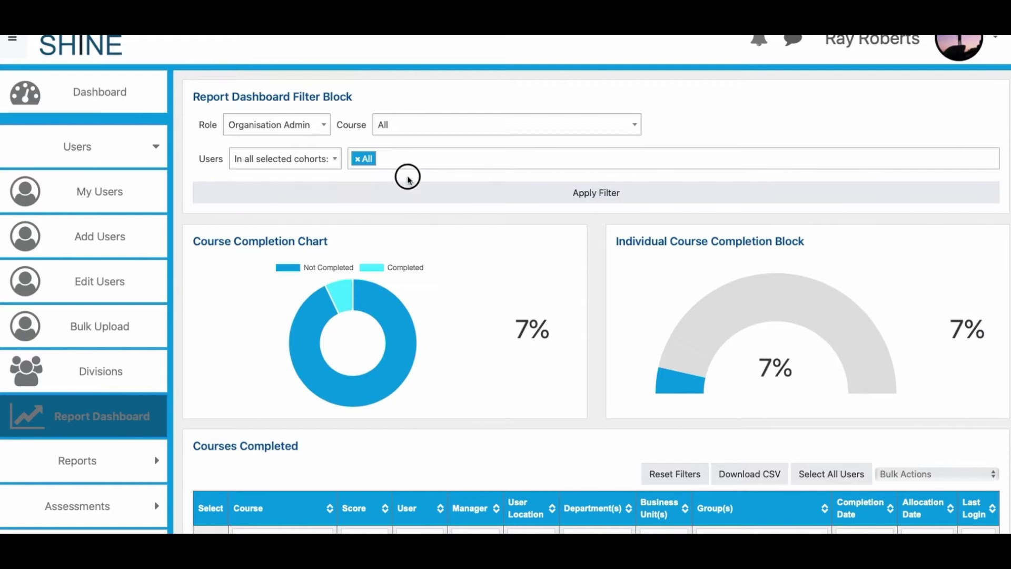
left_click(479, 158)
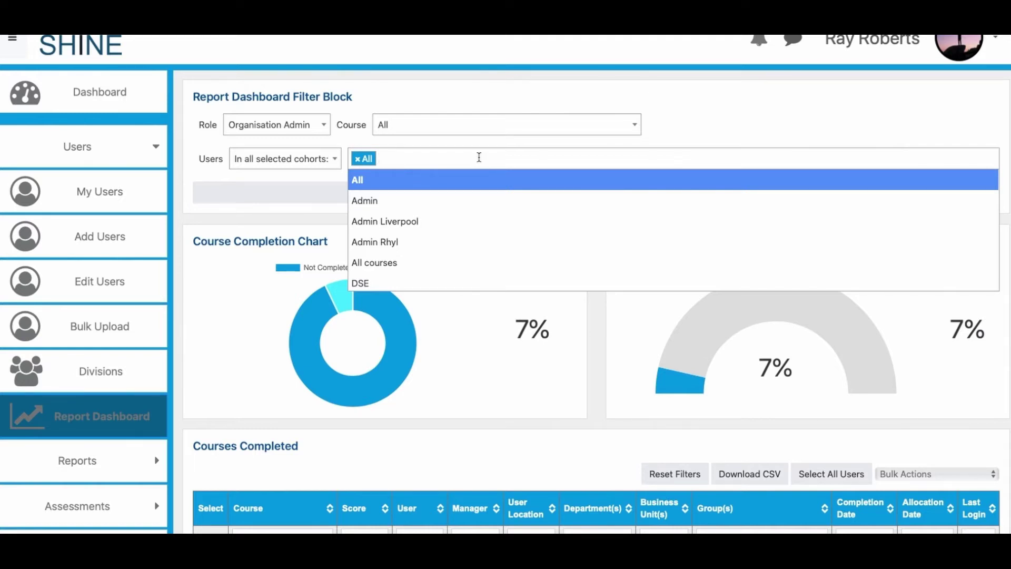
left_click(726, 142)
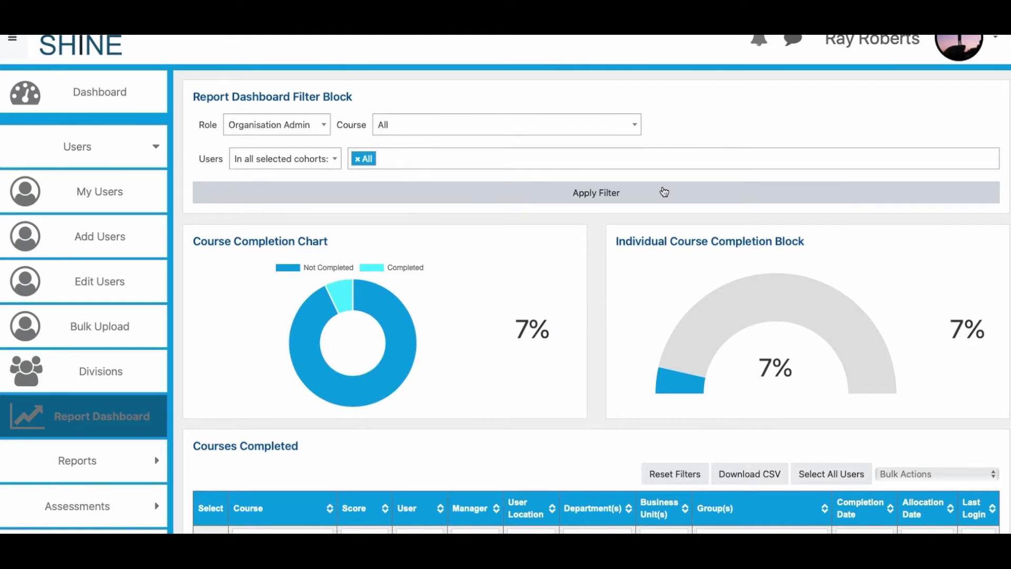
Step: Filter the Courses Completed table by the user's surname and view the completion date range options
scroll(643, 207, "down", 5)
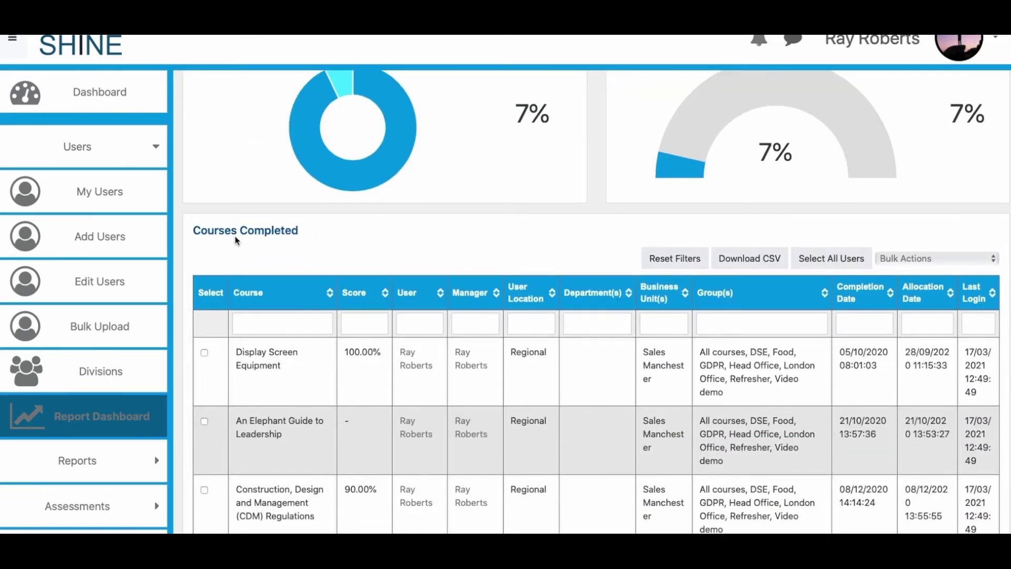
scroll(291, 247, "down", 5)
scroll(291, 248, "down", 10)
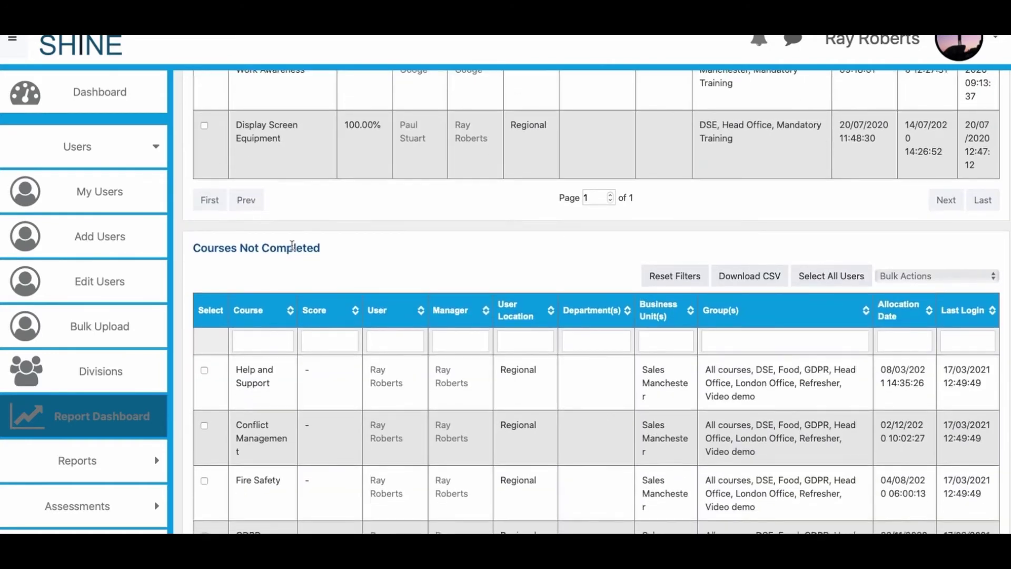
scroll(250, 218, "down", 1)
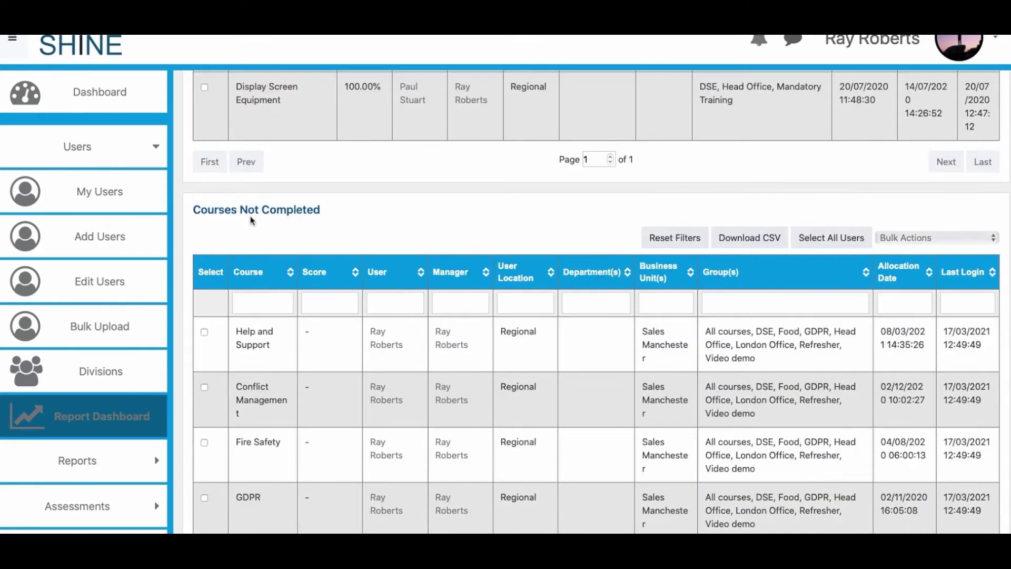
scroll(250, 218, "up", 7)
scroll(250, 216, "up", 5)
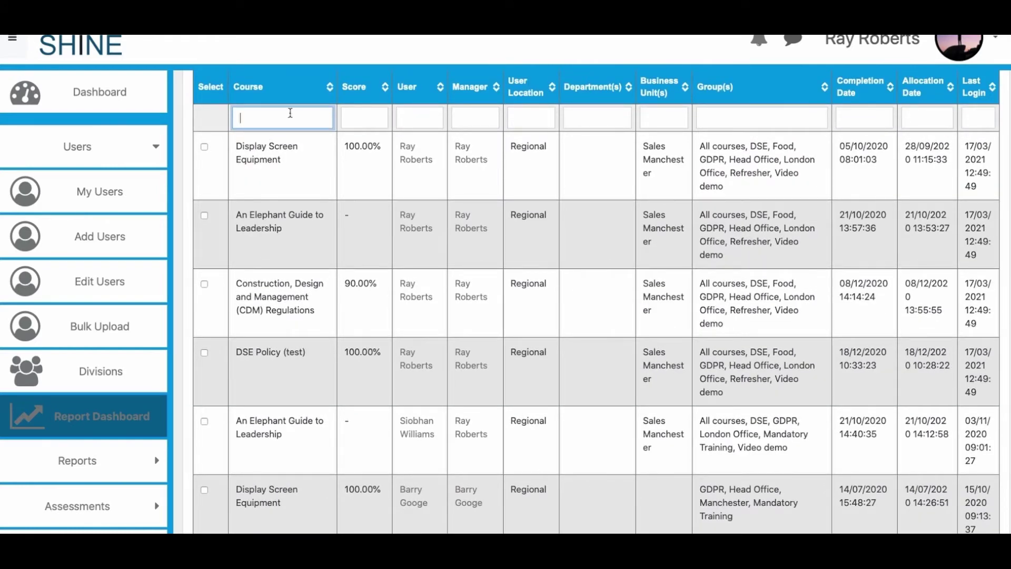
left_click(418, 119)
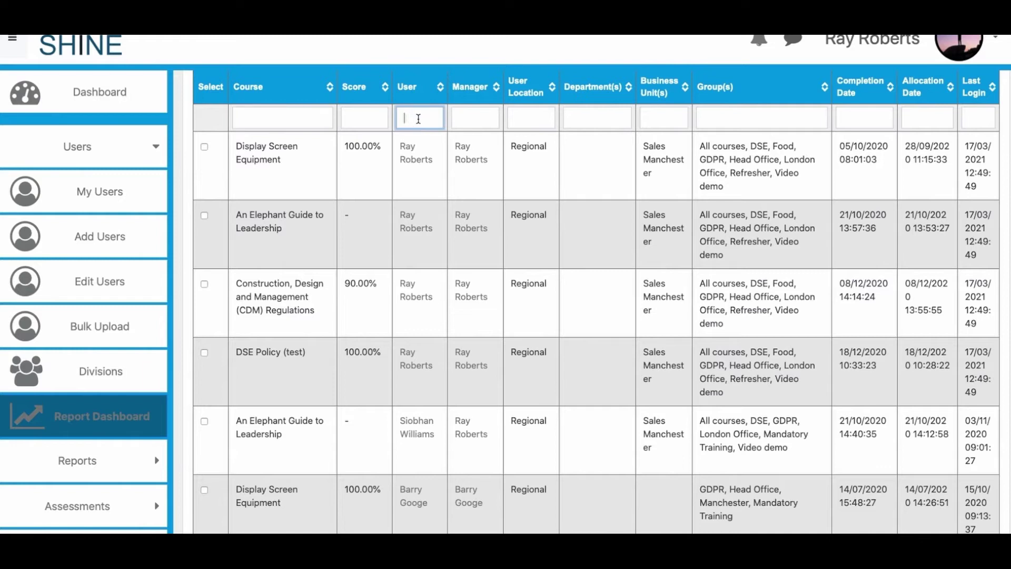
type("Roberts")
key("Return")
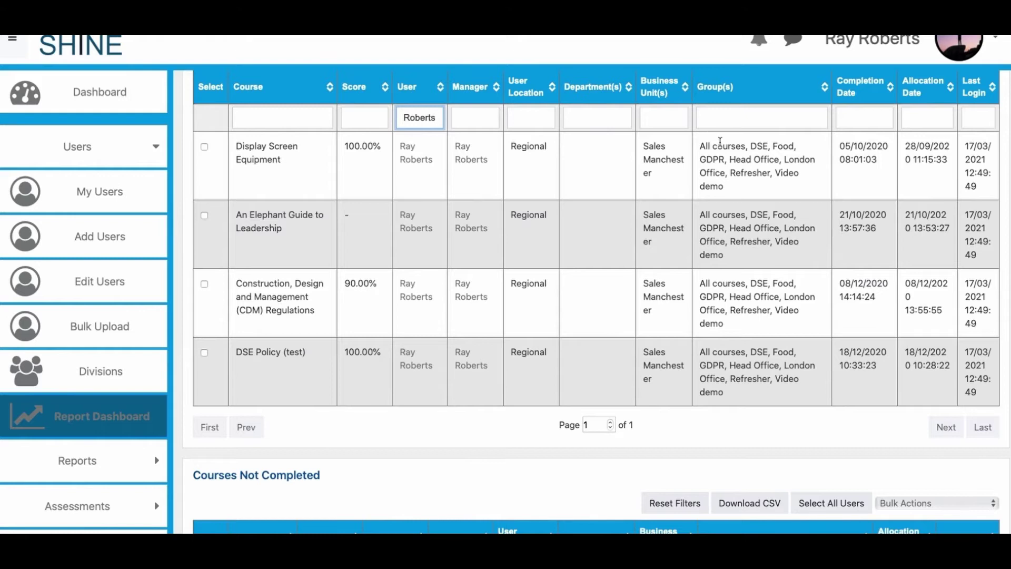
left_click(868, 117)
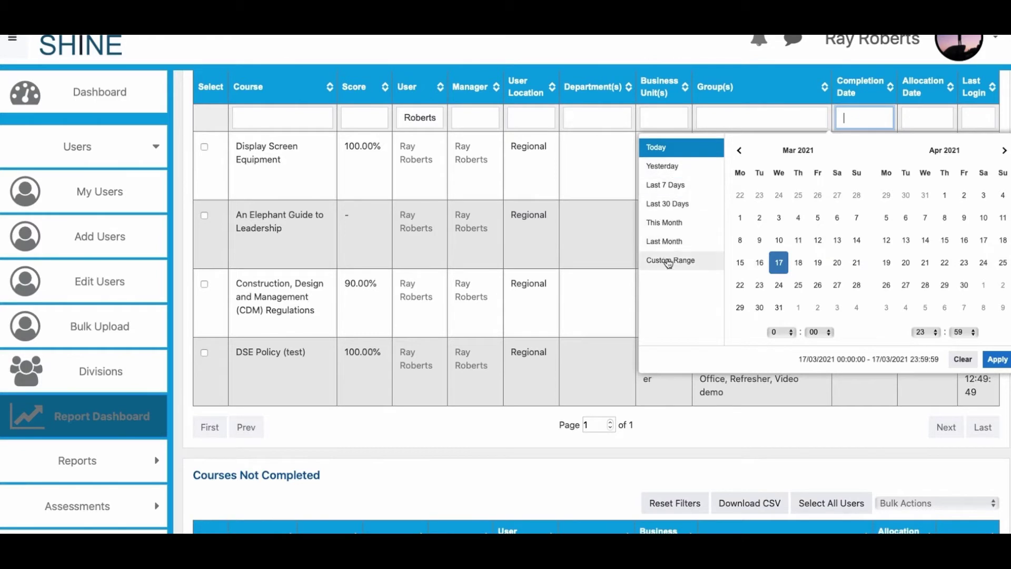
left_click(528, 45)
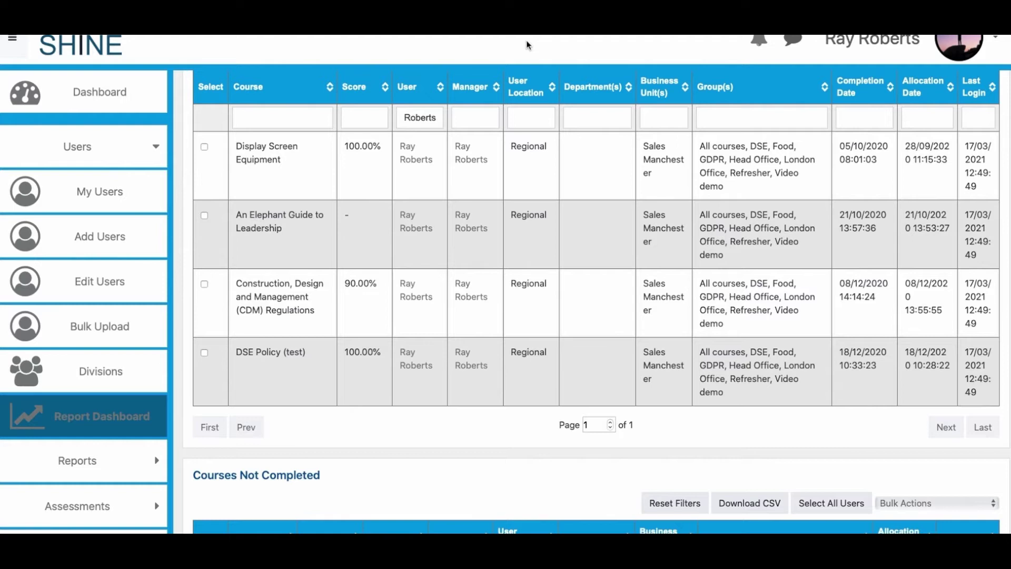
Step: Select the first three Courses Completed rows to view their bulk actions, and reset that table's filters
scroll(804, 110, "down", 1)
scroll(804, 111, "up", 5)
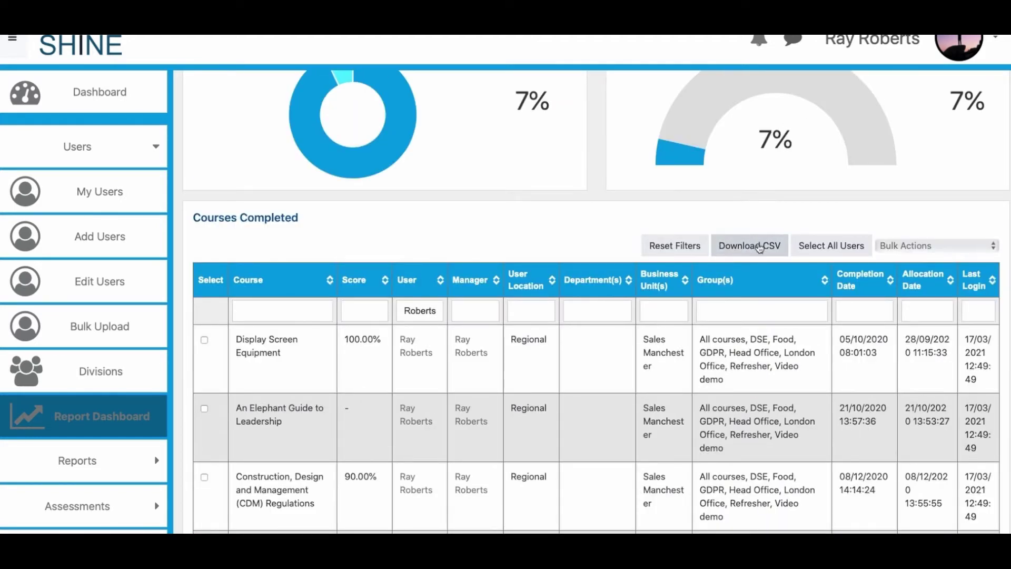
left_click(204, 341)
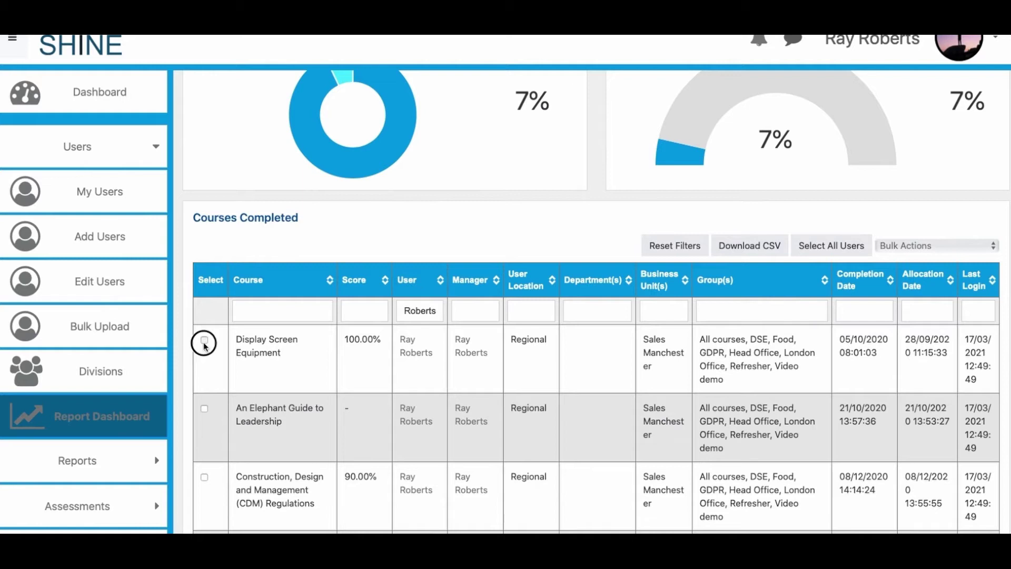
left_click(205, 409)
left_click(204, 477)
left_click(927, 245)
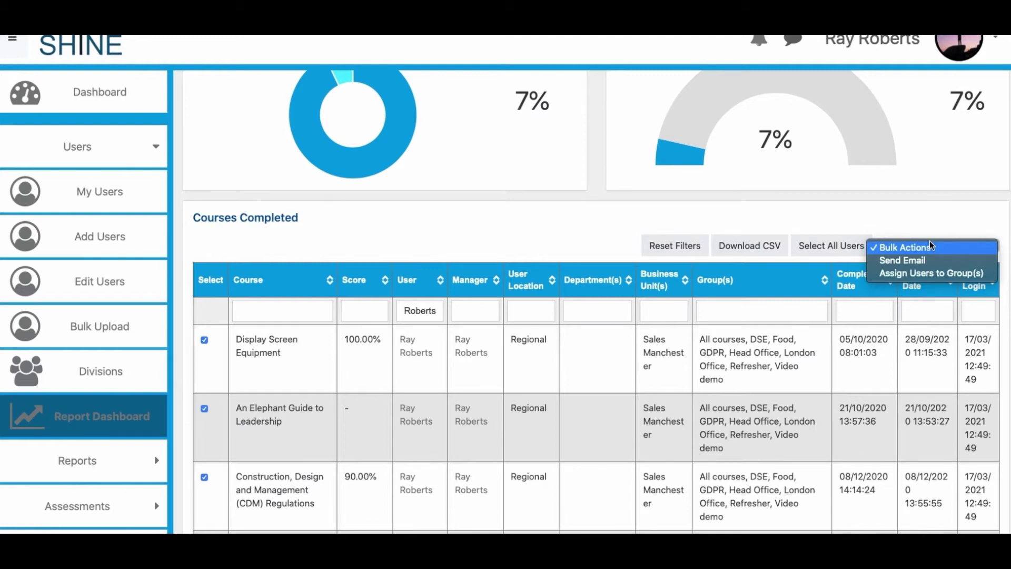
left_click(514, 249)
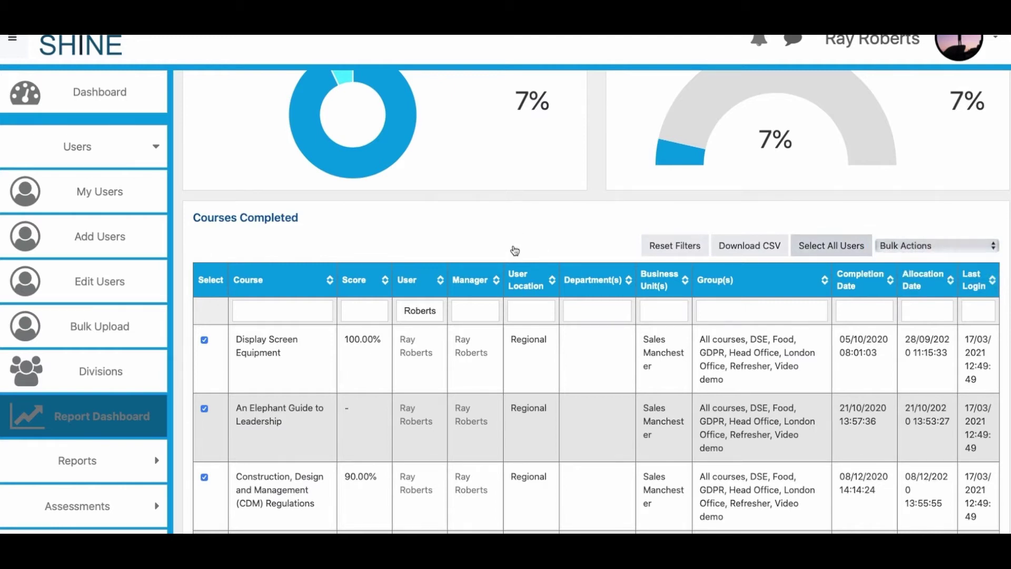
left_click(676, 247)
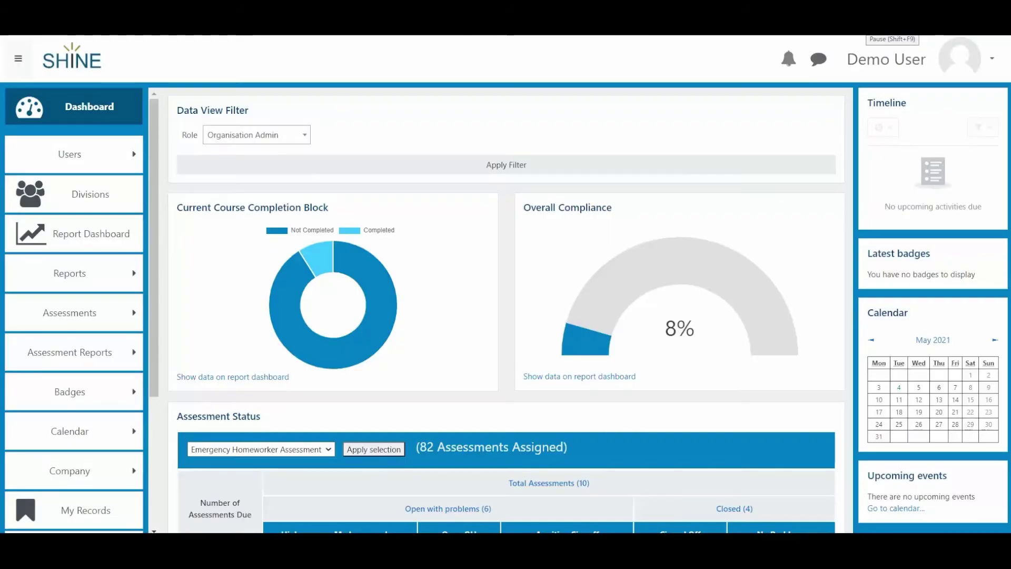
Step: Open the company's email templates from the main dashboard
scroll(506, 310, "down", 1)
scroll(648, 238, "down", 7)
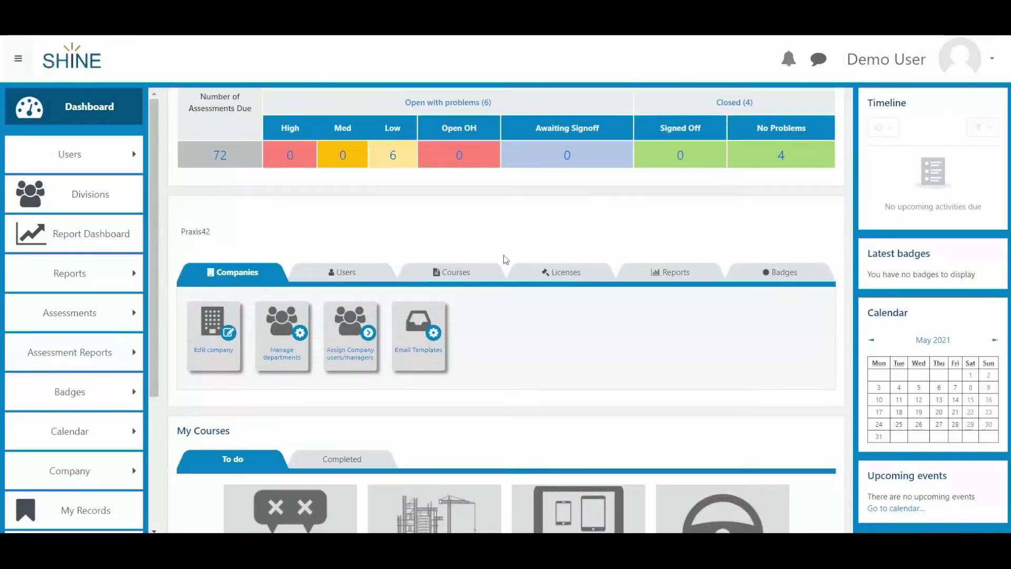
left_click(404, 362)
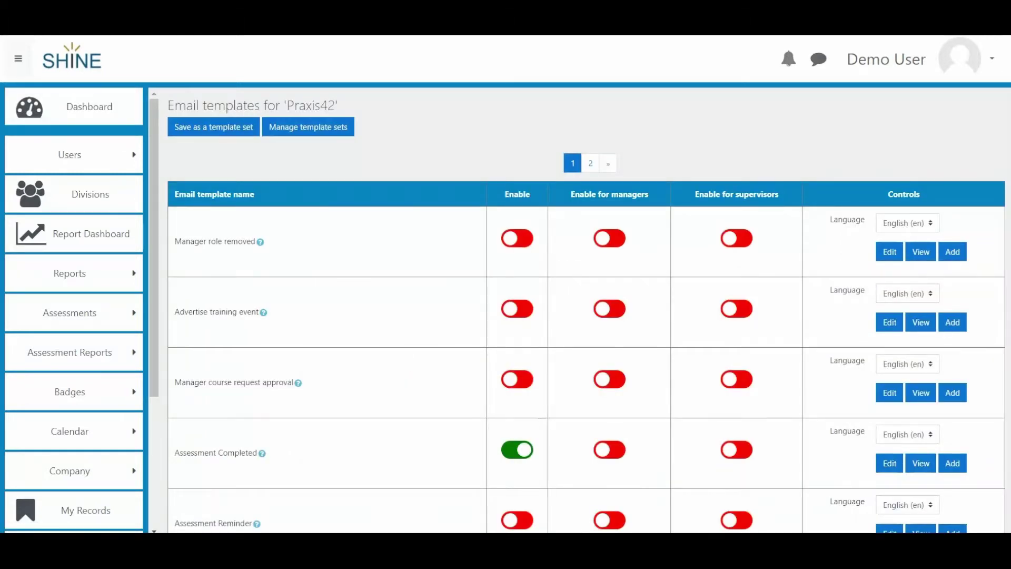
Step: Open the User course completion warning email template for editing and examine its subject, body and signature fields
scroll(586, 310, "down", 10)
scroll(586, 311, "down", 10)
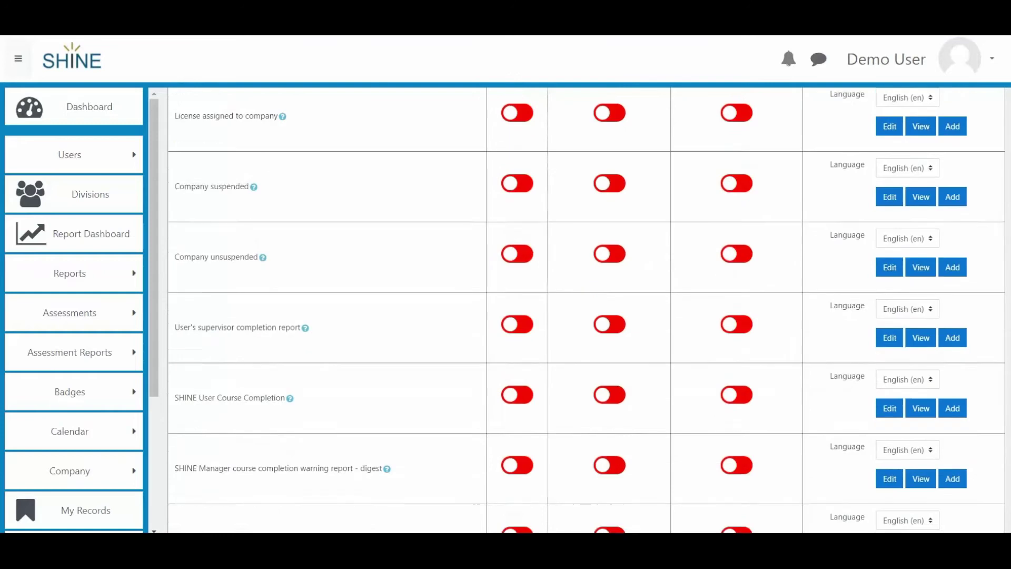
scroll(586, 310, "down", 1)
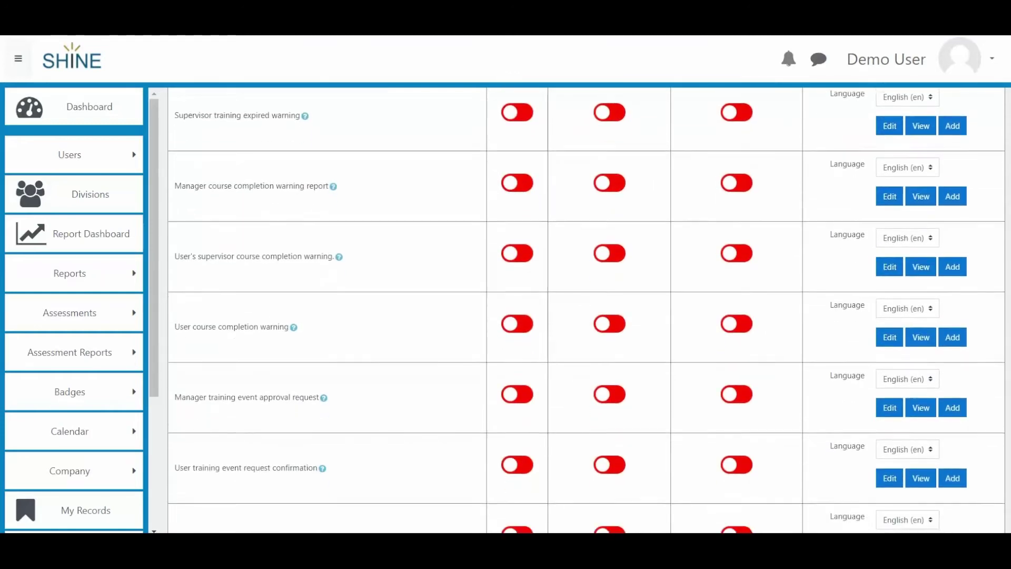
left_click(894, 331)
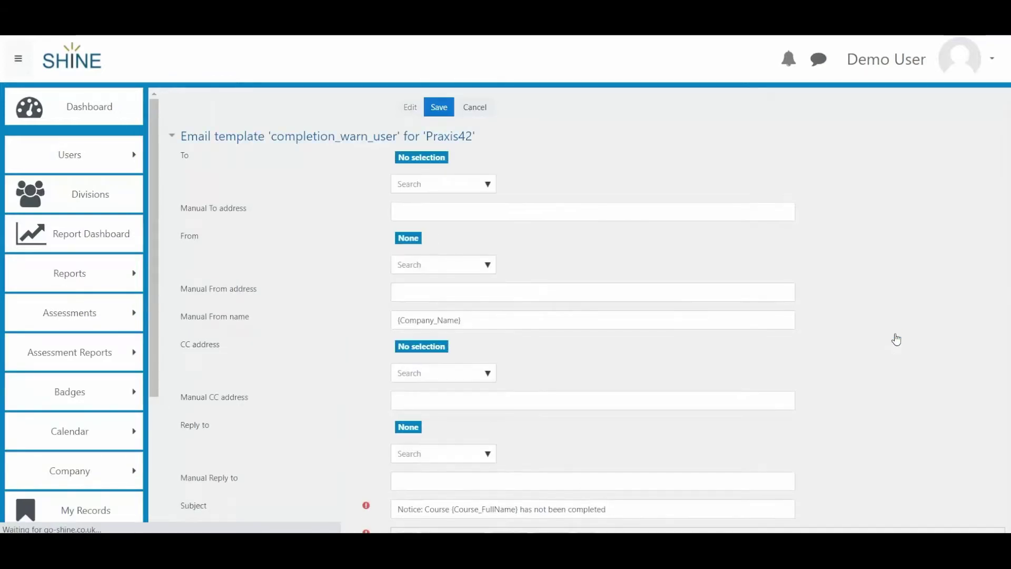
scroll(896, 339, "down", 3)
scroll(593, 285, "down", 5)
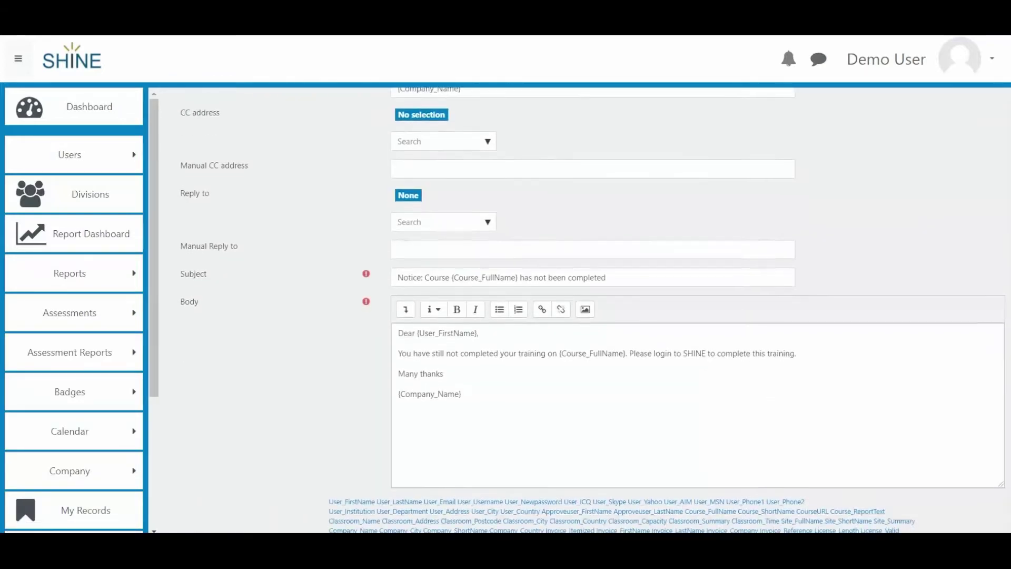
scroll(449, 228, "down", 2)
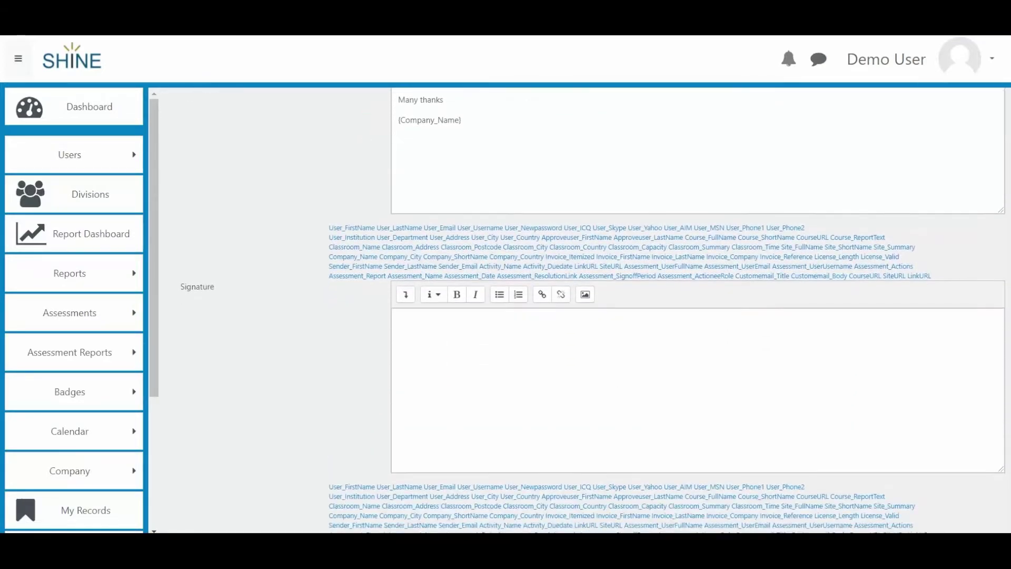
Step: From the main dashboard, open the divisions and add the first user outside the cohort to the Display Screen Equipment division
left_click(108, 118)
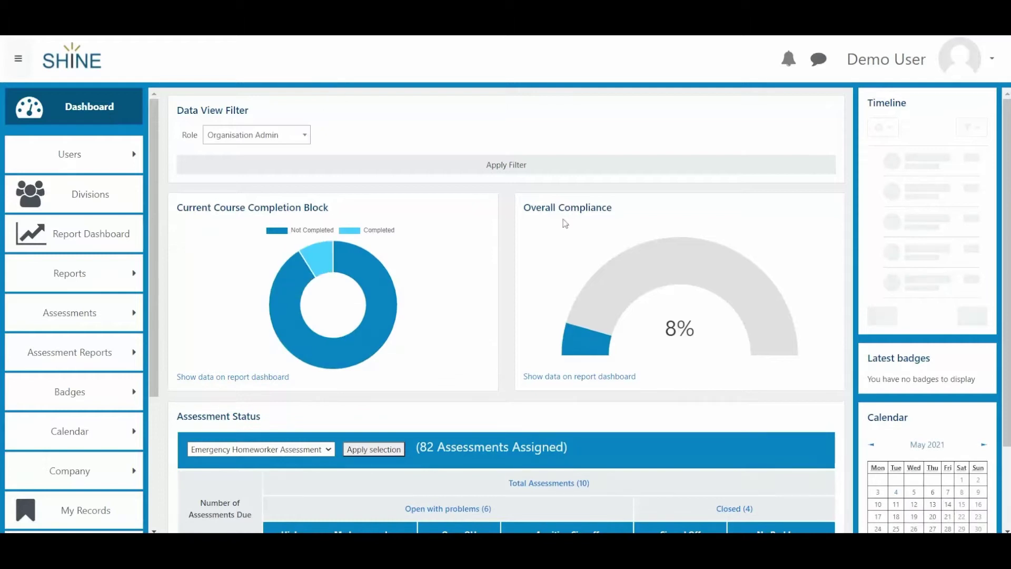
scroll(564, 219, "down", 5)
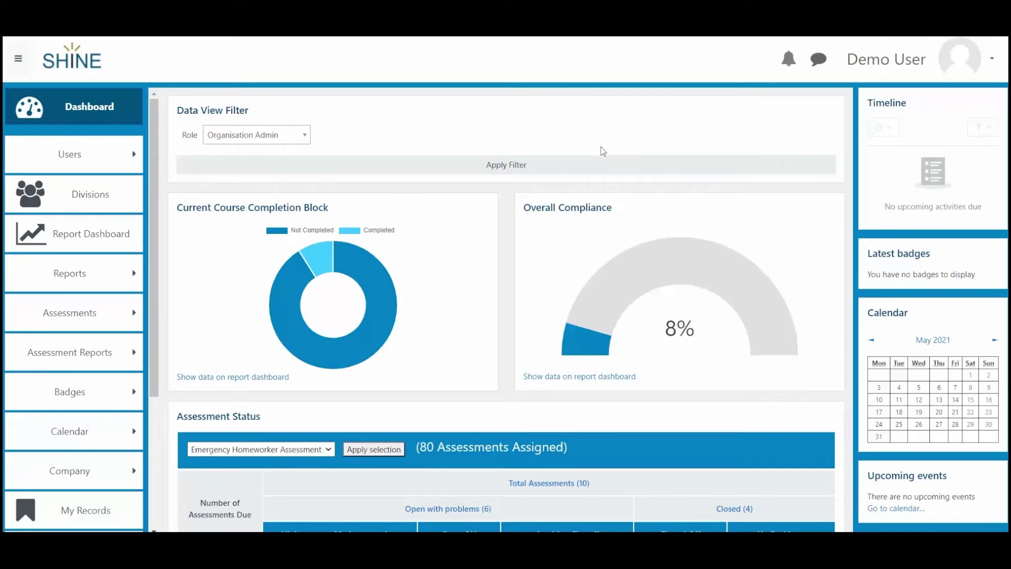
left_click(108, 193)
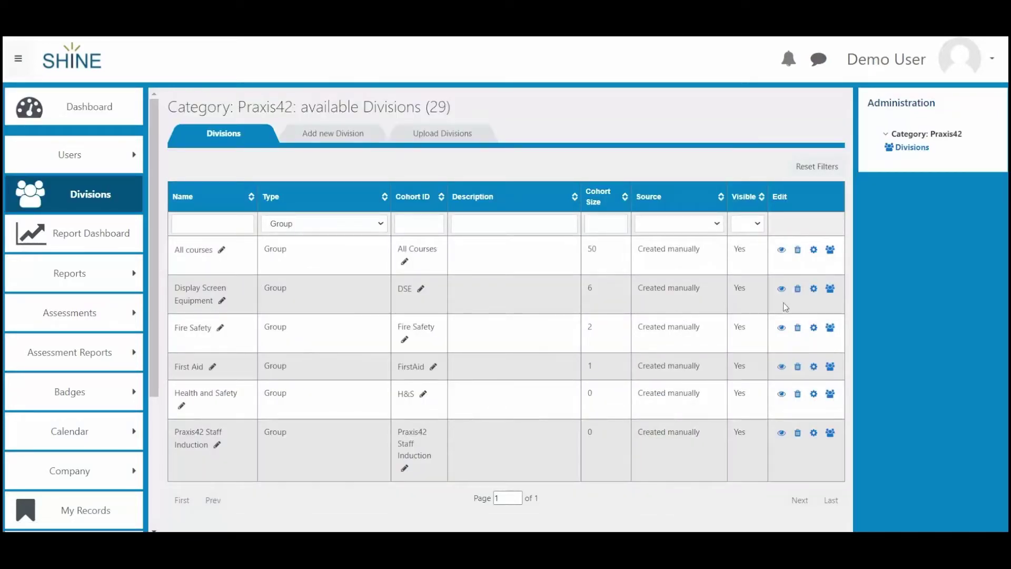
left_click(830, 292)
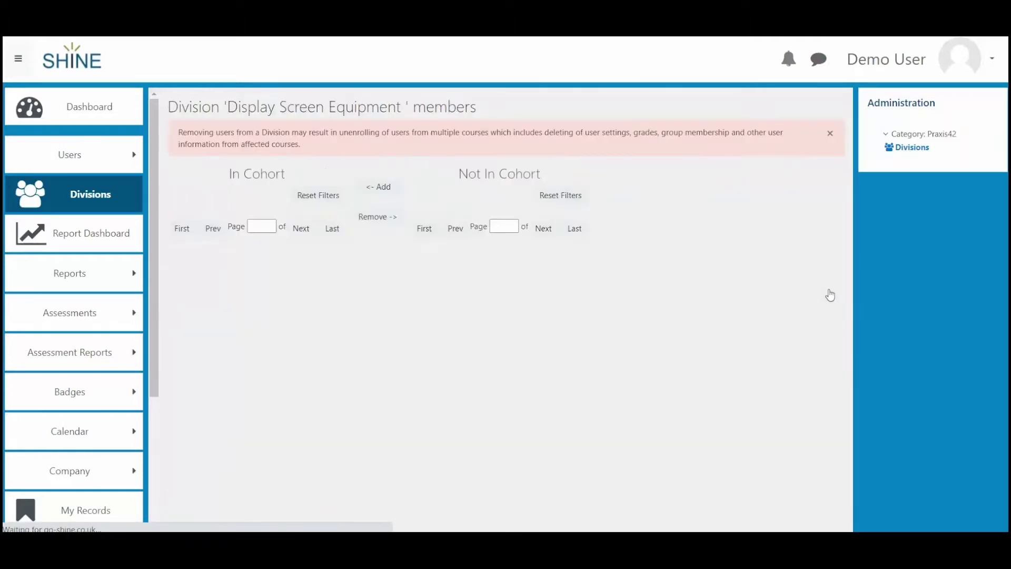
left_click(553, 268)
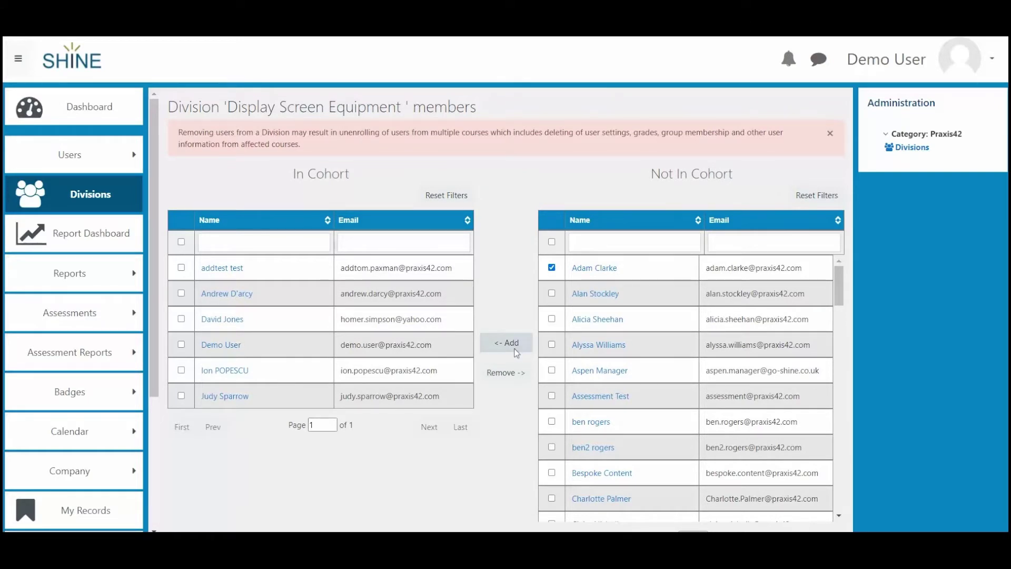
left_click(515, 349)
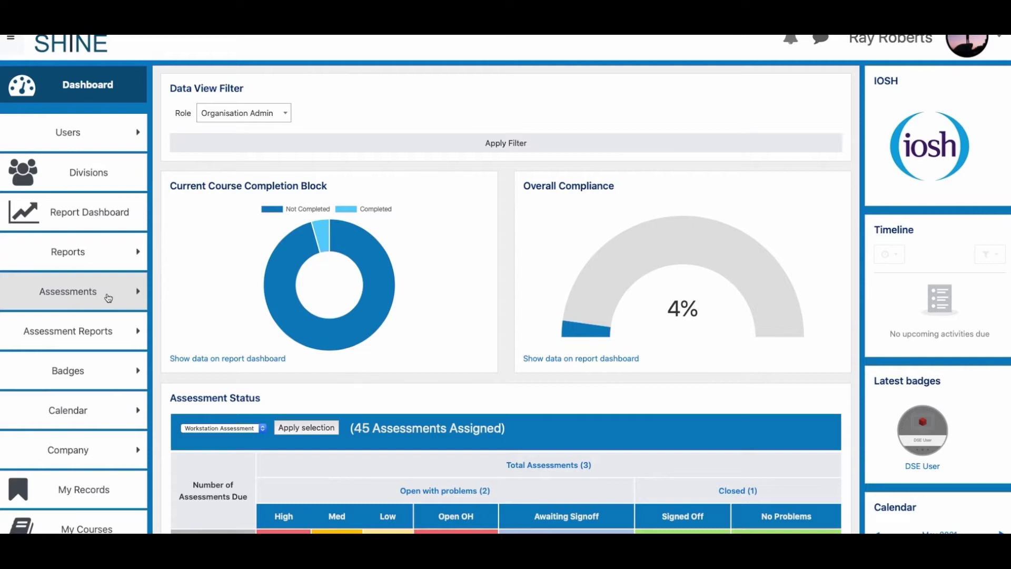
Step: Open My Assessments and view the live, archived and draft assessment templates
left_click(106, 295)
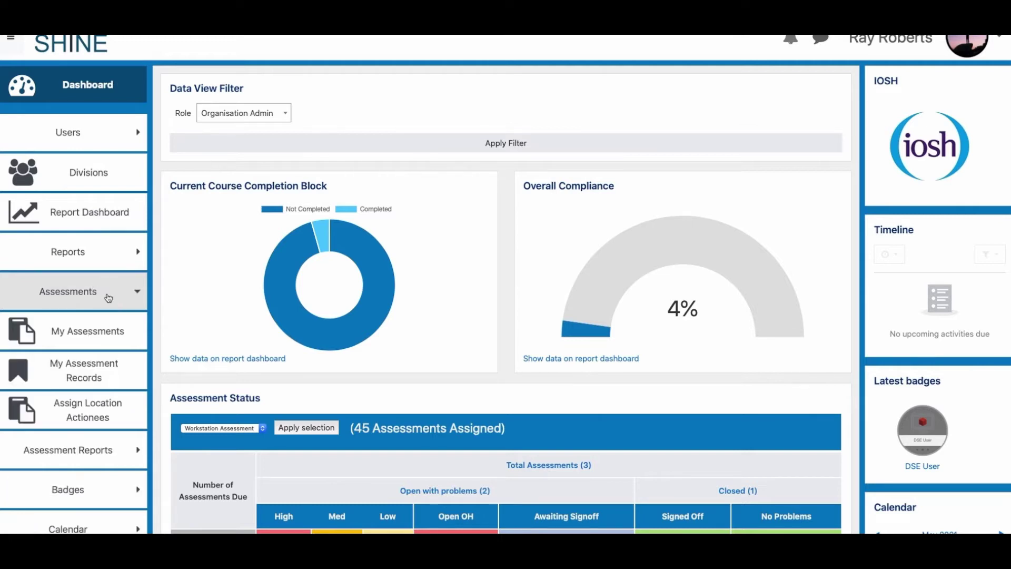
left_click(81, 338)
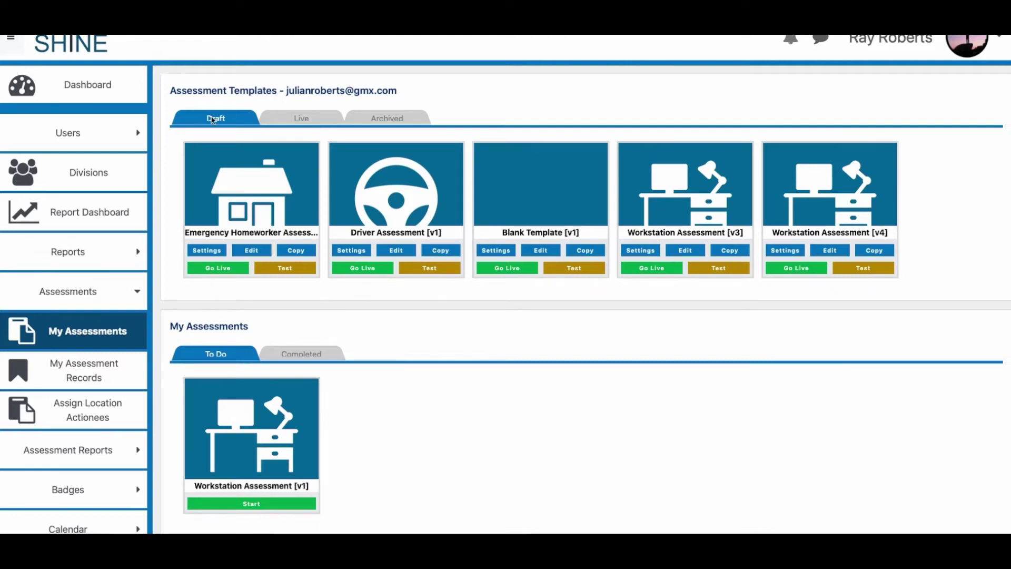
left_click(296, 119)
left_click(388, 119)
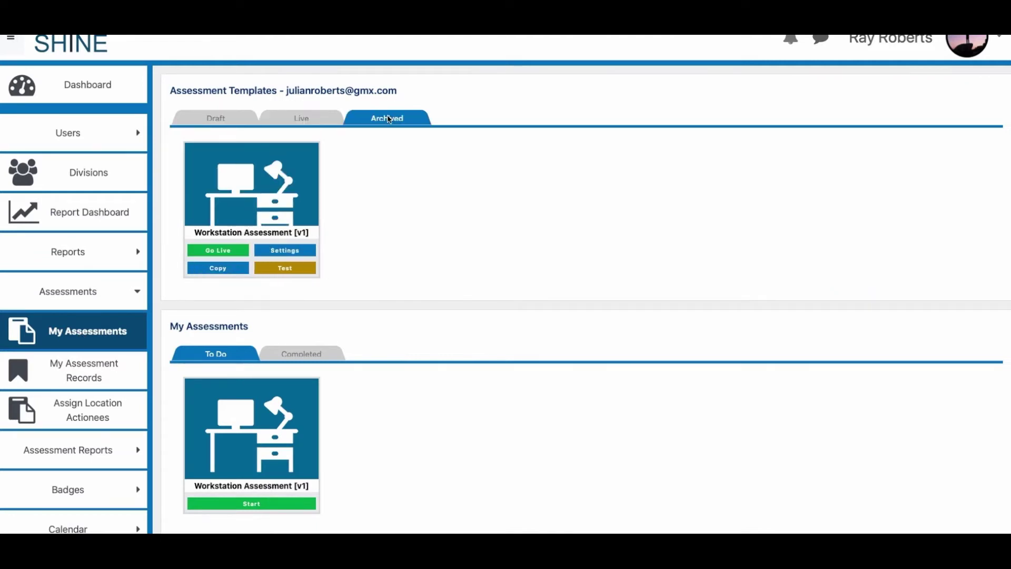
left_click(237, 117)
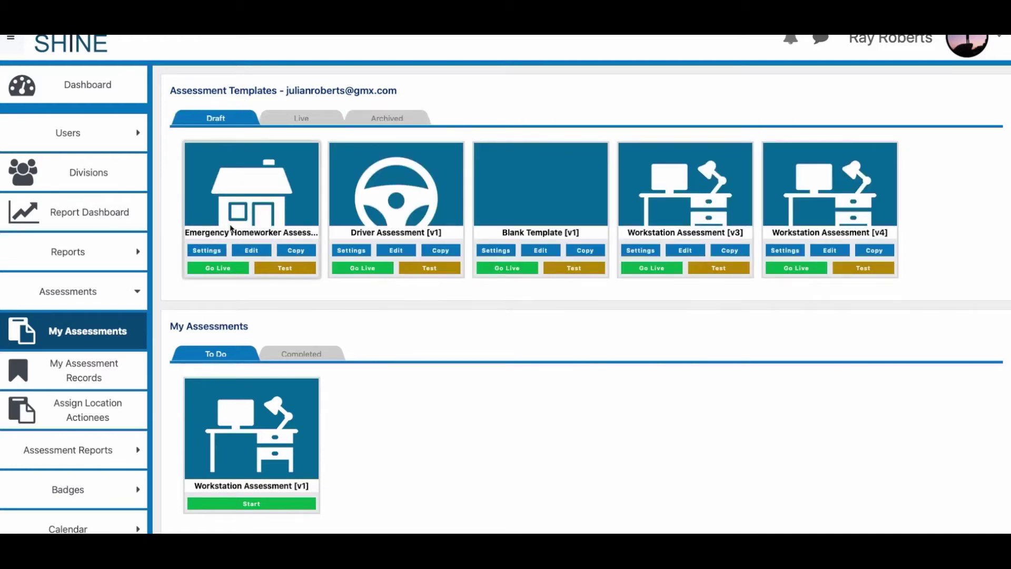
Step: Open the Emergency Homeworker Assessment draft's settings and examine its name, image upload, description and risk level configuration
left_click(203, 253)
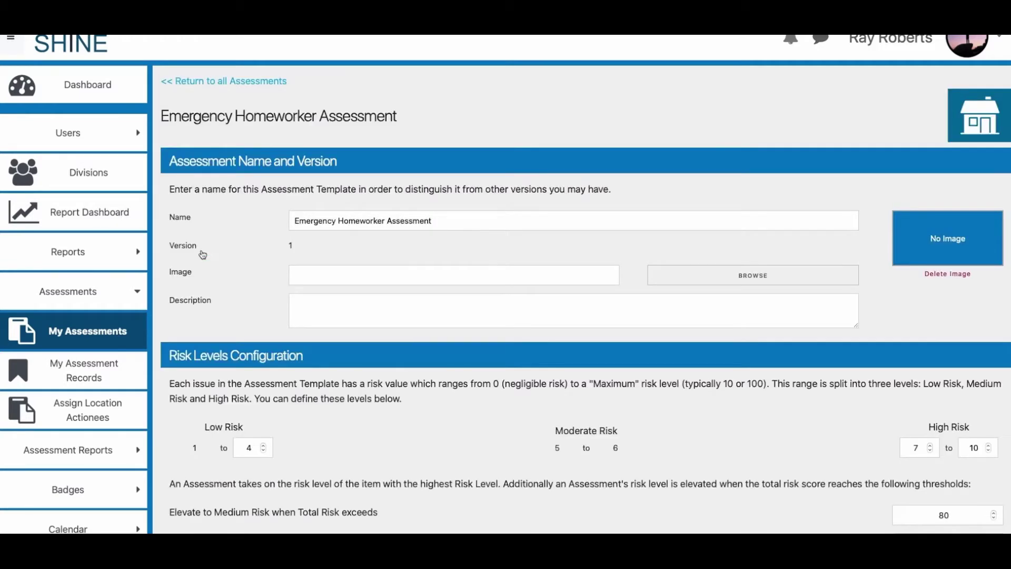
left_click(439, 219)
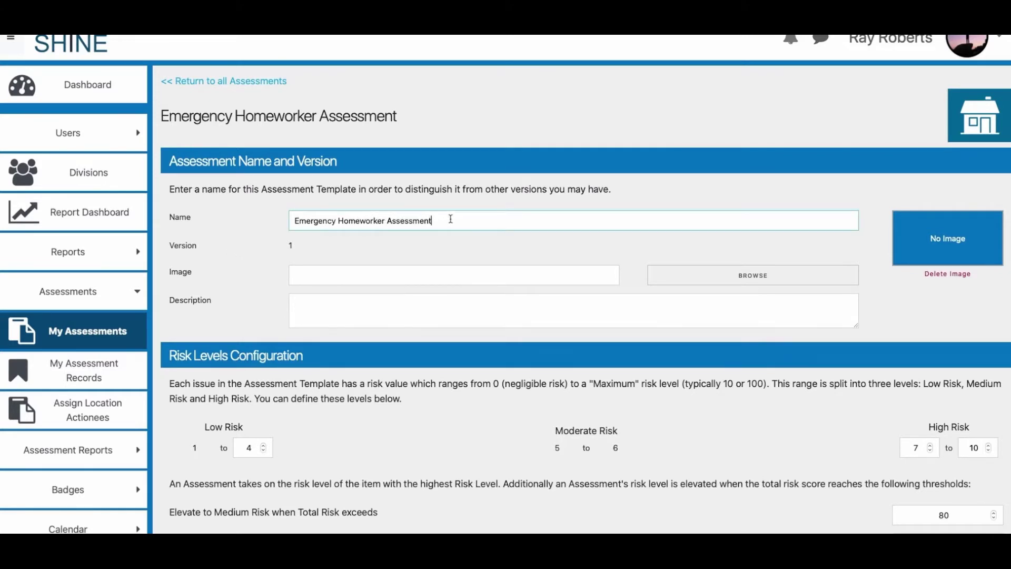
left_click(739, 286)
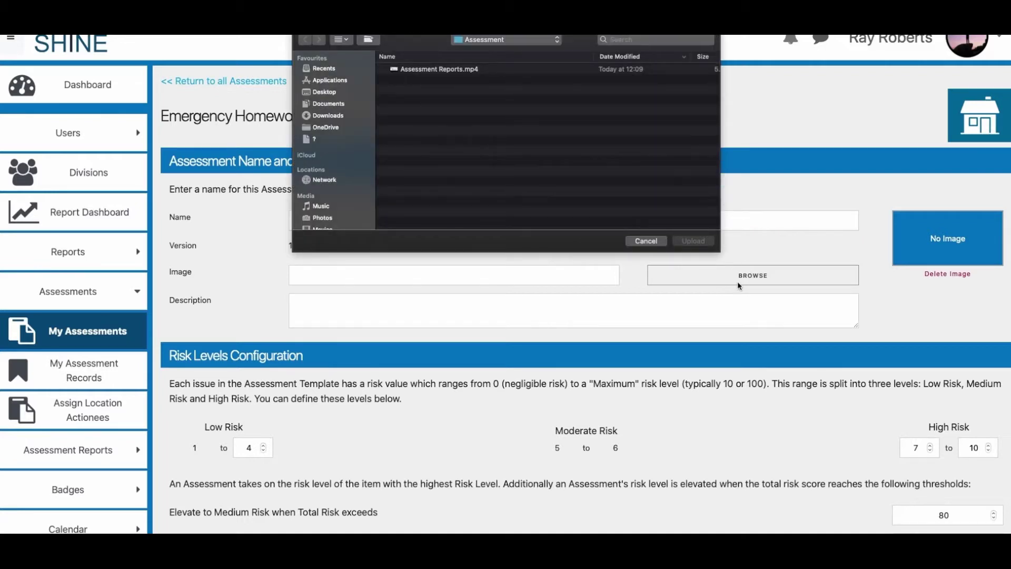
left_click(635, 240)
left_click(399, 306)
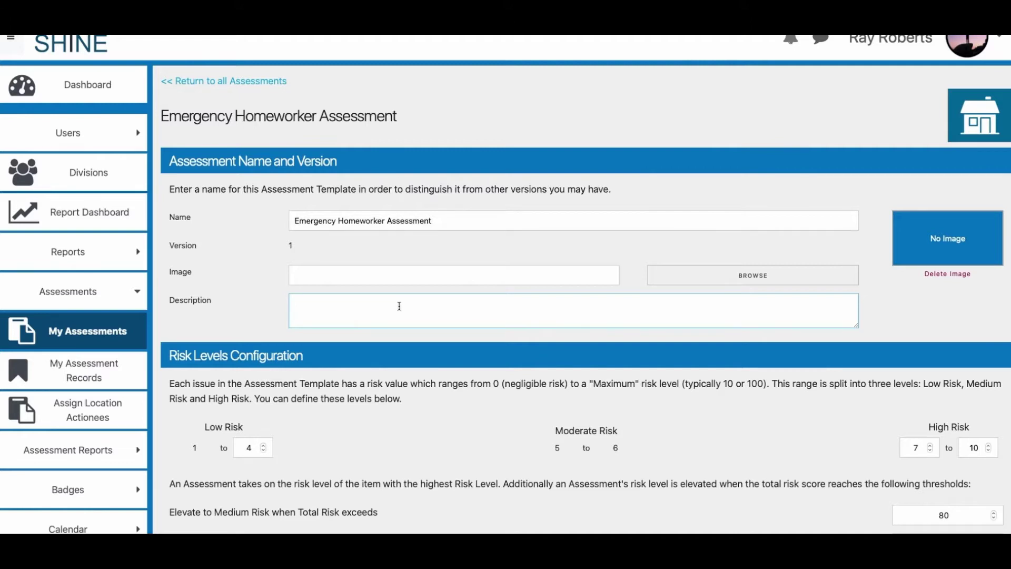
scroll(399, 306, "down", 3)
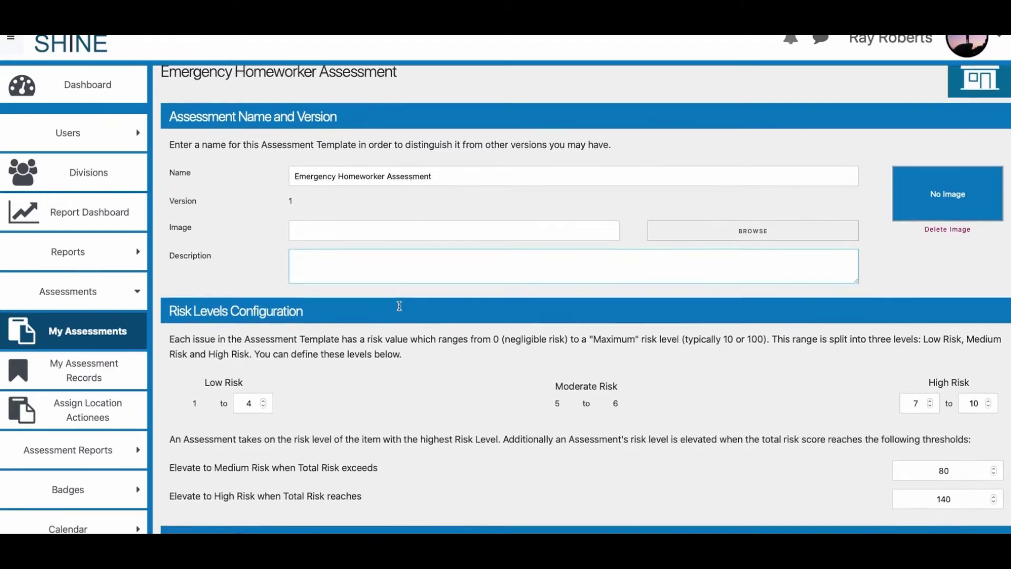
scroll(399, 306, "down", 3)
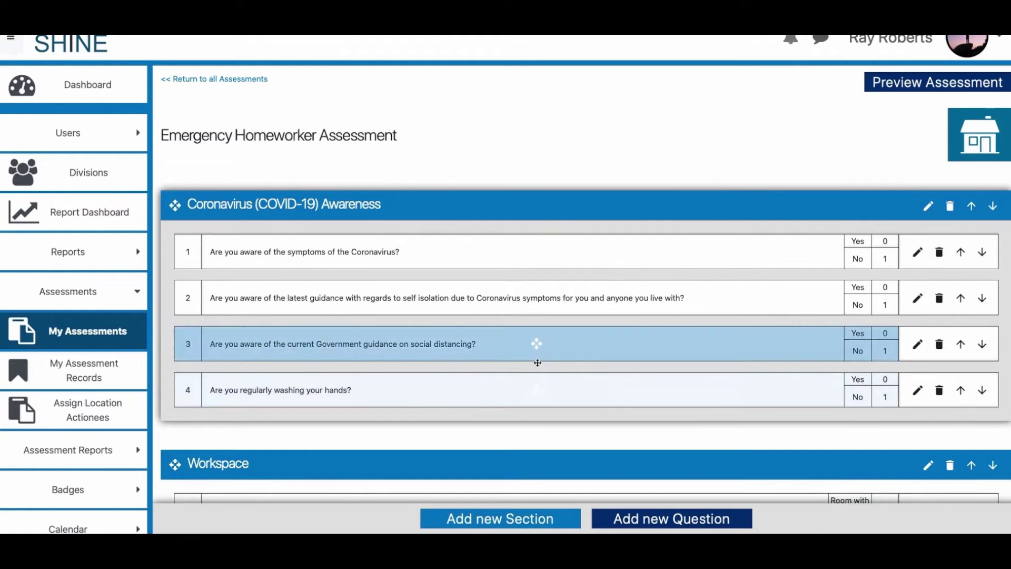
Step: Move the social distancing question to second place in the Coronavirus (COVID-19) Awareness section and return to all assessments
left_click_drag(537, 357, 532, 286)
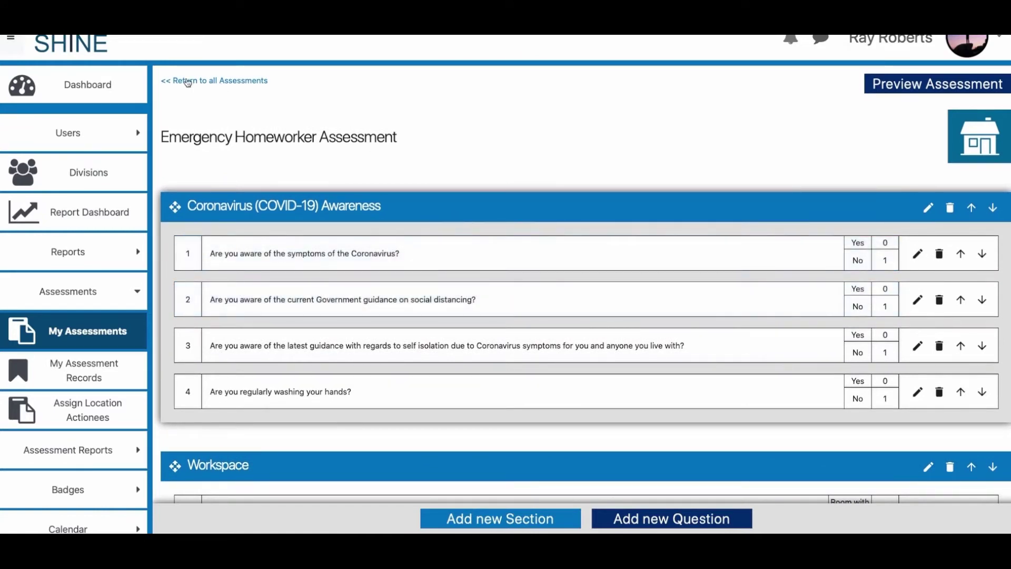
left_click(188, 82)
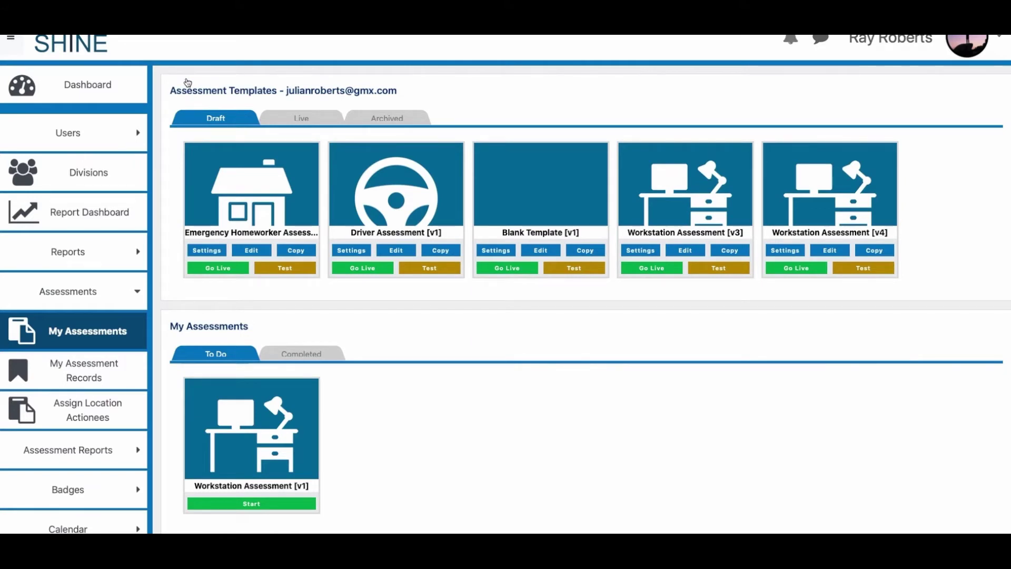
Step: Test the Emergency Homeworker Assessment draft in preview mode for the Regional location, view its first question and return to the templates
left_click(295, 271)
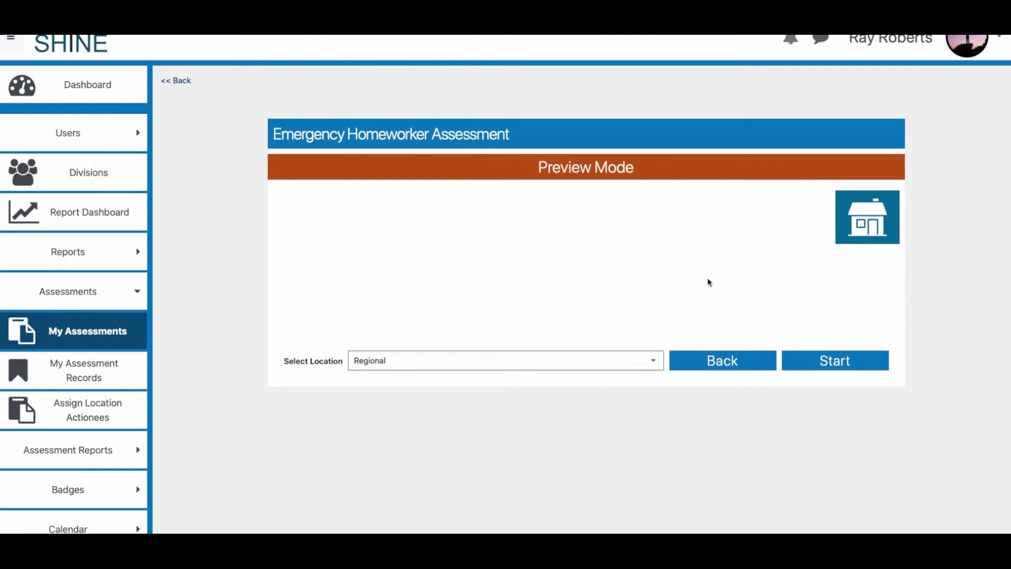
left_click(832, 362)
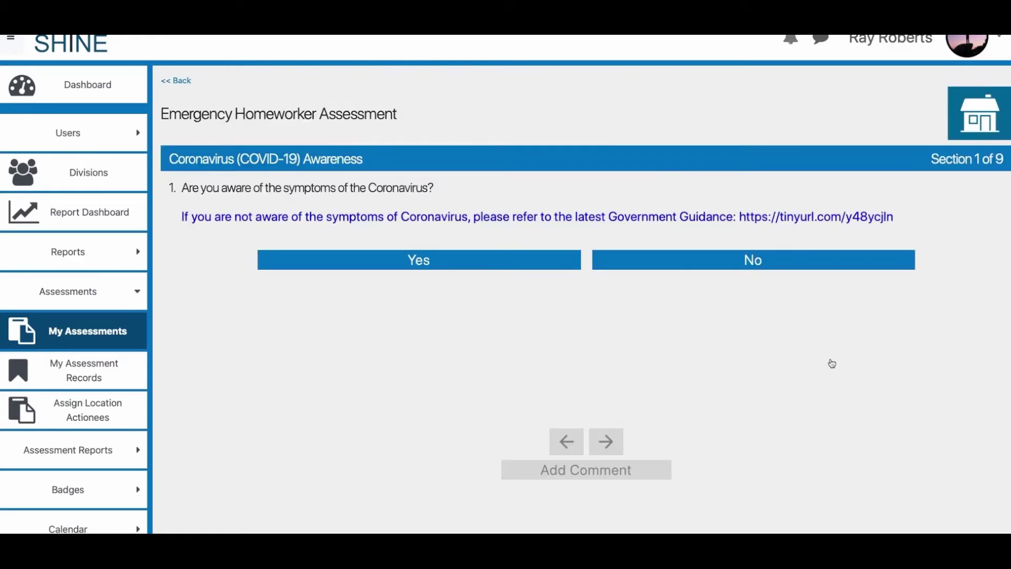
left_click(179, 81)
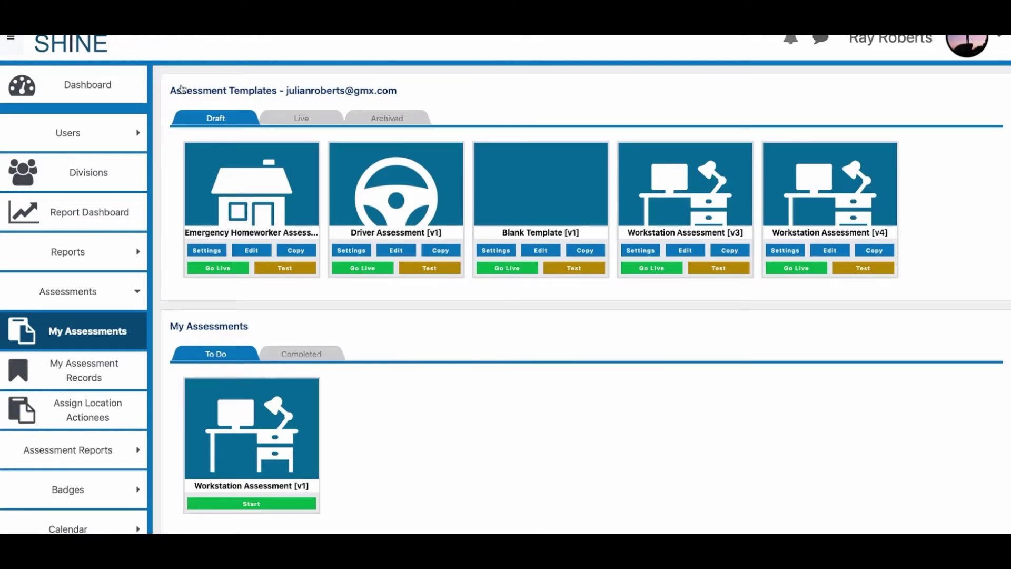